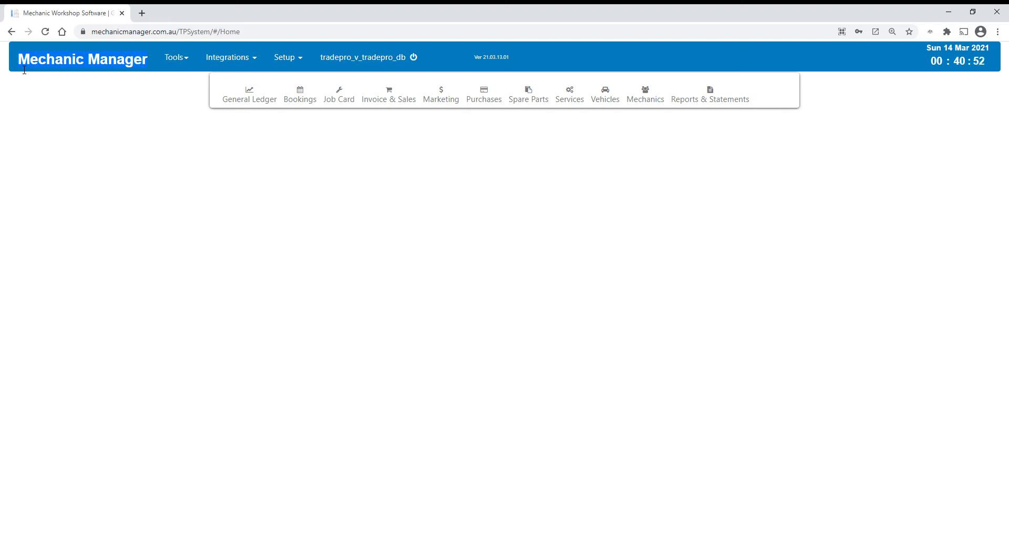
Open the sales invoice form and go through its rego, VIN, odometer, month, year, make and model fields
left_click(392, 99)
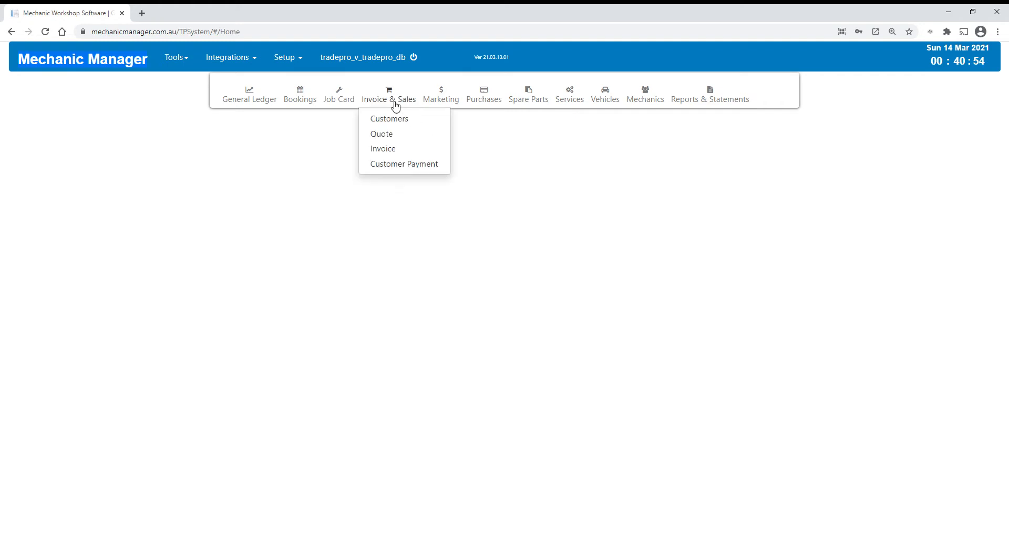
left_click(396, 150)
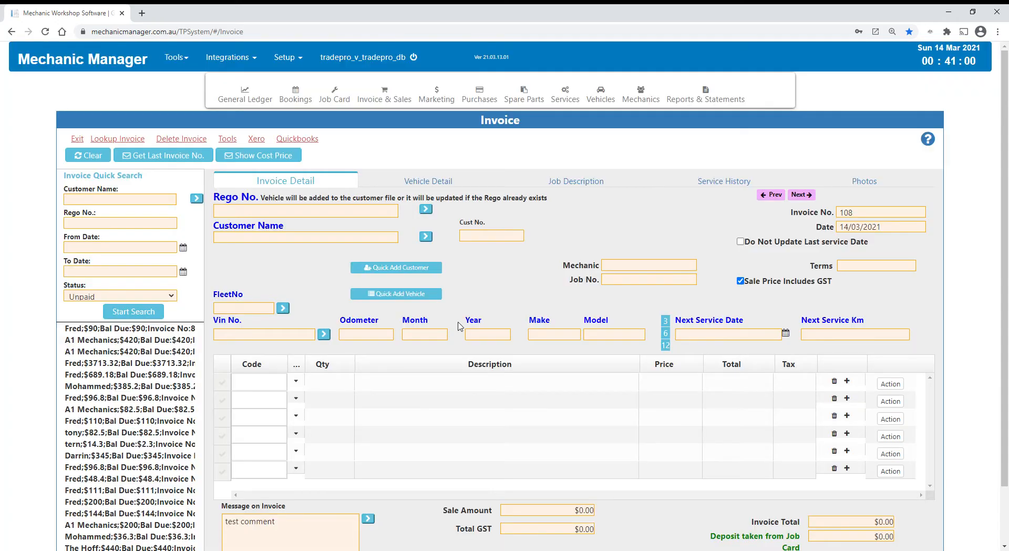
left_click(245, 213)
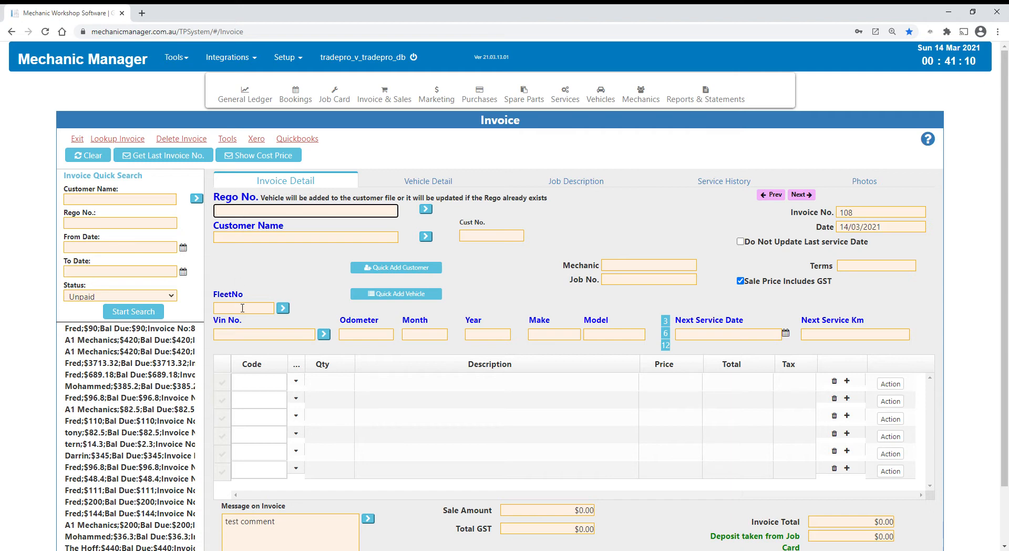
left_click(247, 336)
left_click(365, 334)
left_click(407, 335)
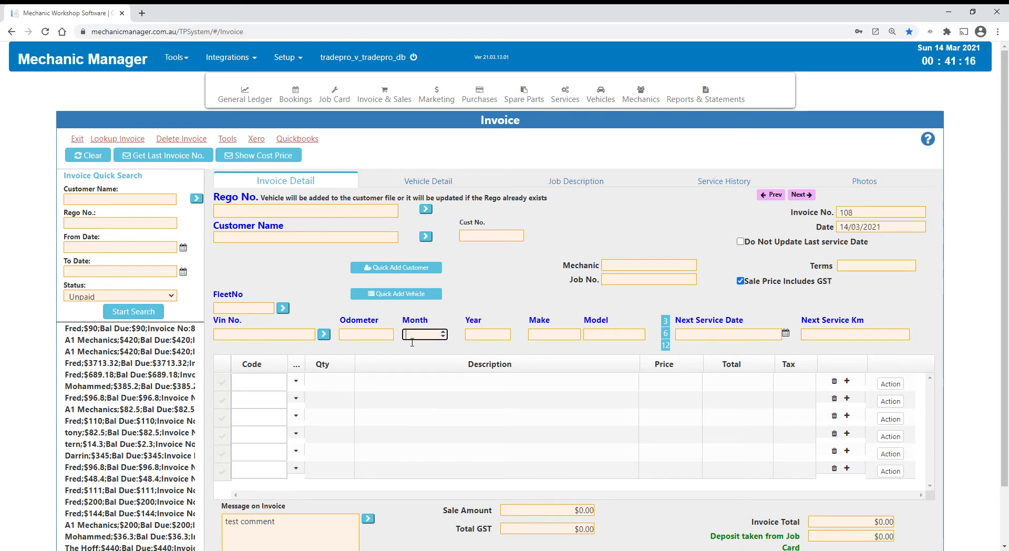
left_click(488, 335)
left_click(553, 334)
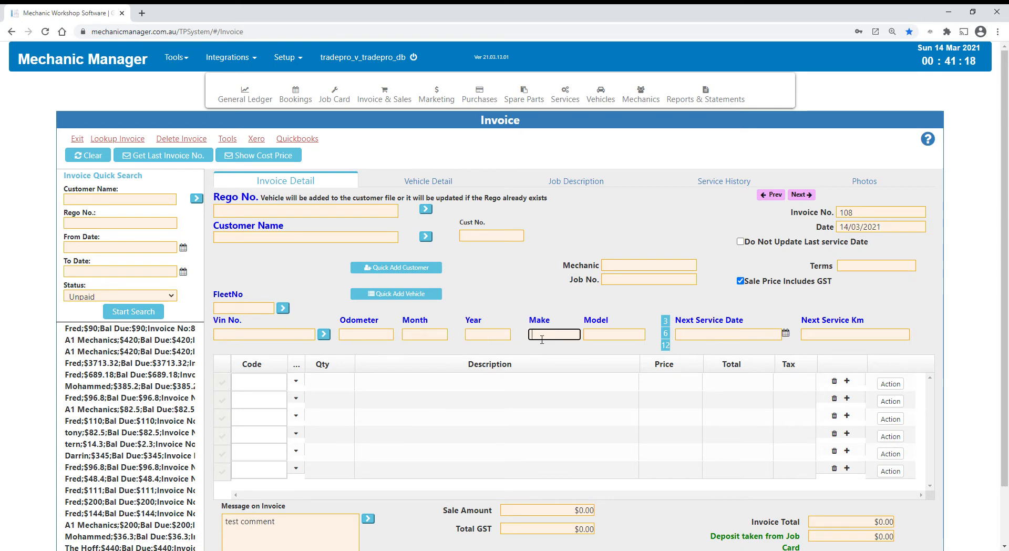
left_click(604, 335)
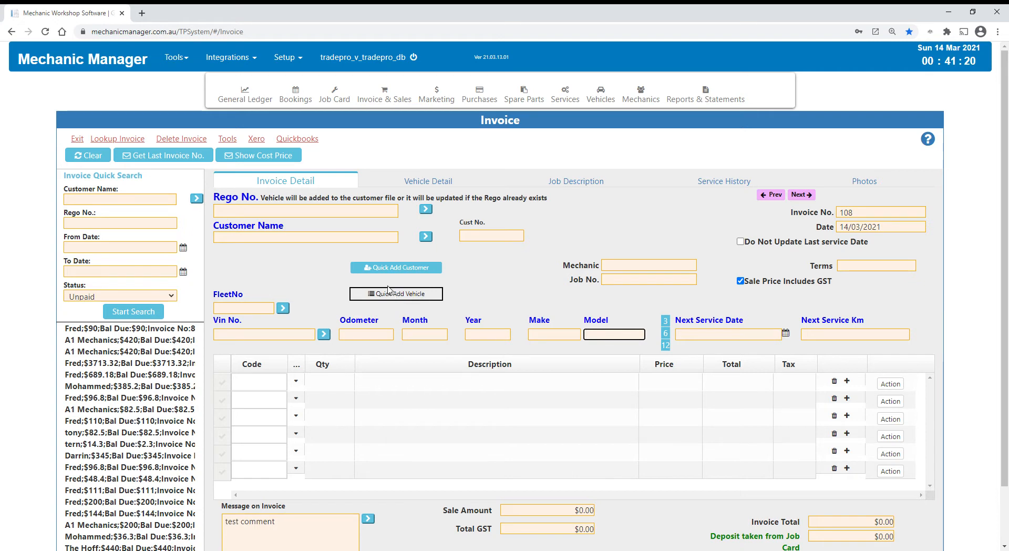
Look up registrations containing "a" and load the Ford Forte with rego ABC-123 into the invoice
left_click(269, 212)
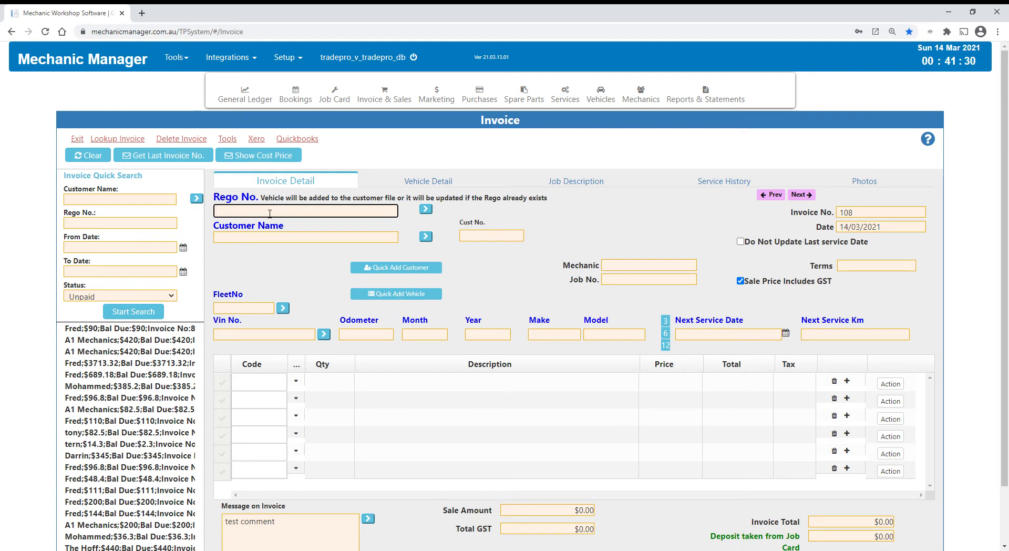
type("a")
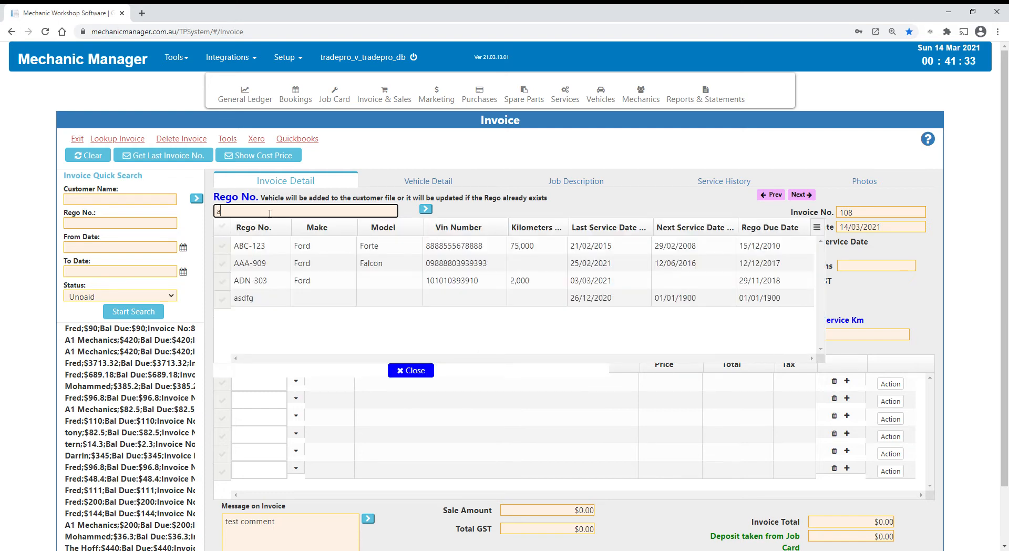
left_click(258, 248)
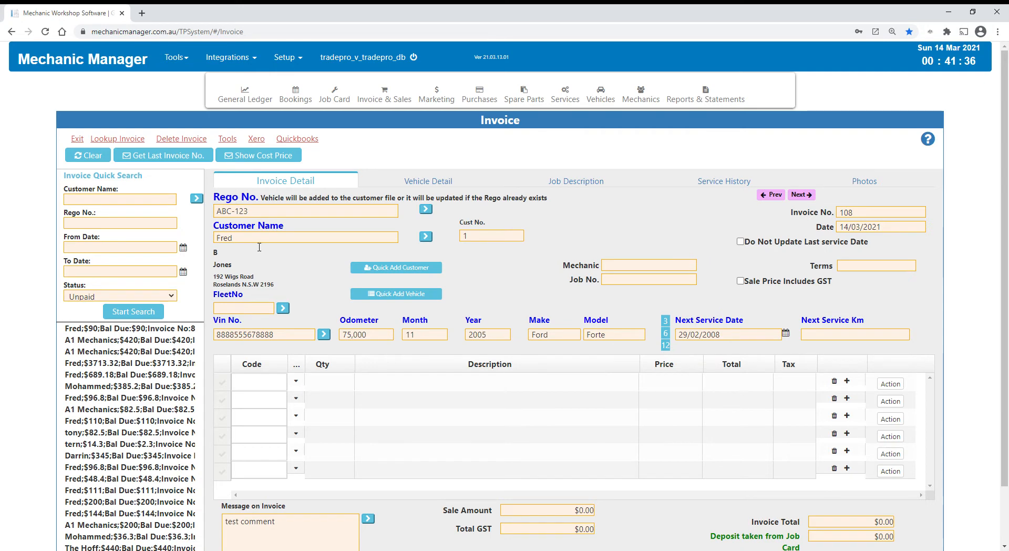
Check the loaded customer and vehicle details and set the next service date 12 months ahead
left_click_drag(234, 239, 229, 240)
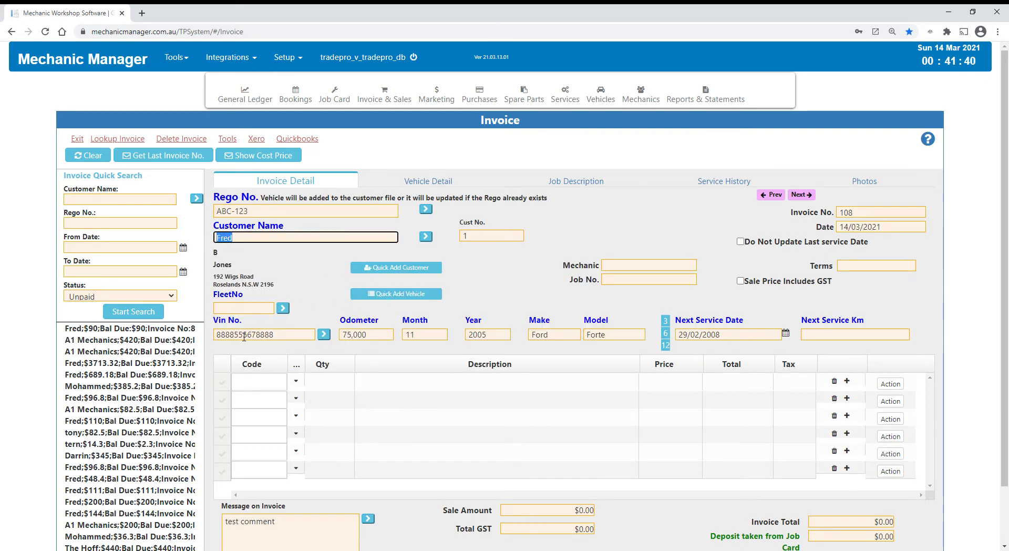
left_click_drag(220, 337, 272, 336)
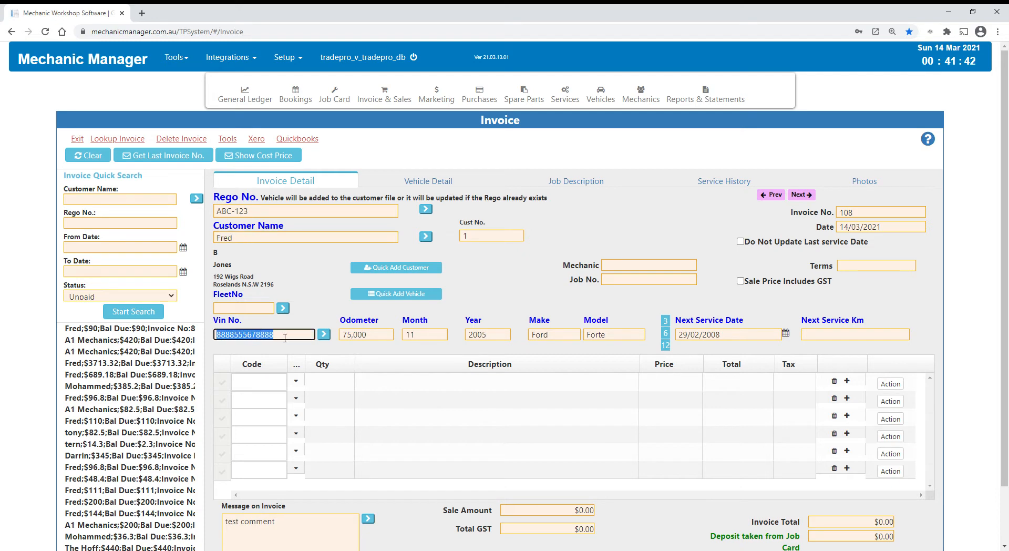
left_click(361, 336)
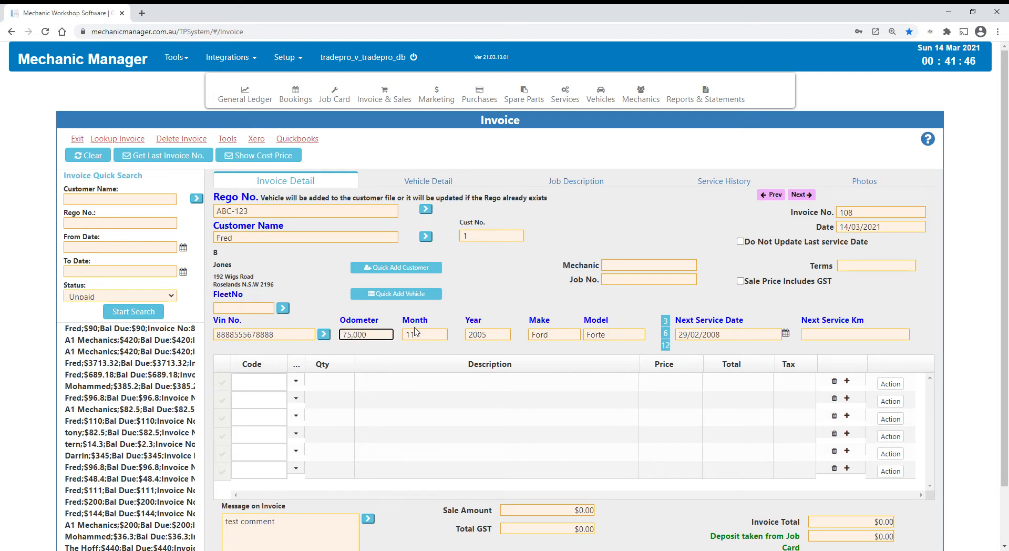
left_click(424, 336)
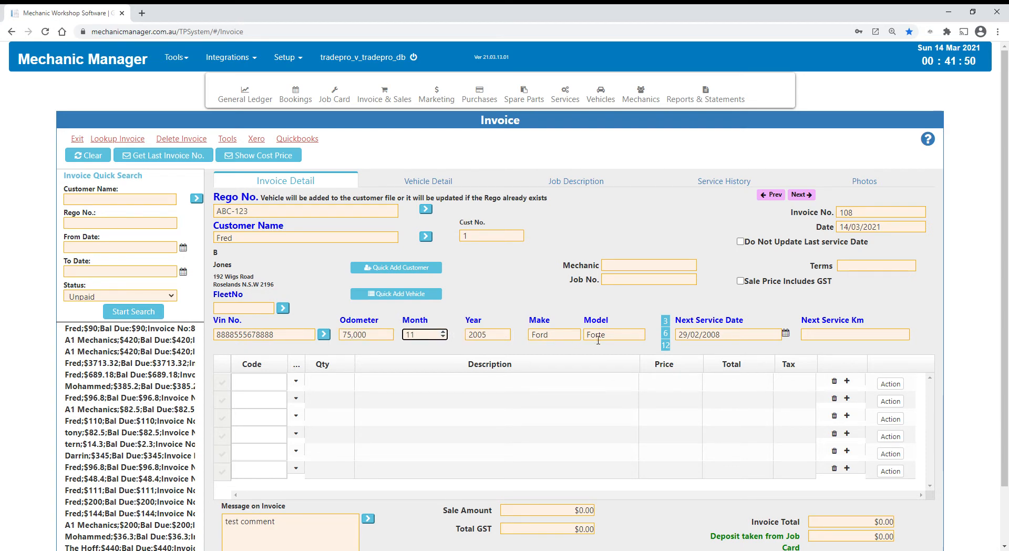
left_click(666, 346)
left_click(838, 334)
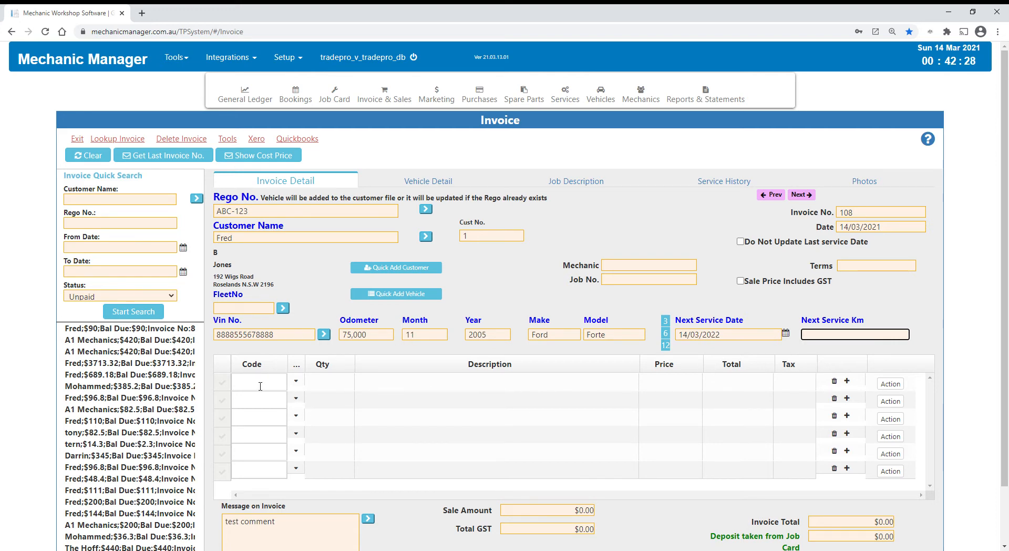
Add a "labour" line with quantity 2 and price 100, and set sale prices to include GST
left_click(437, 390)
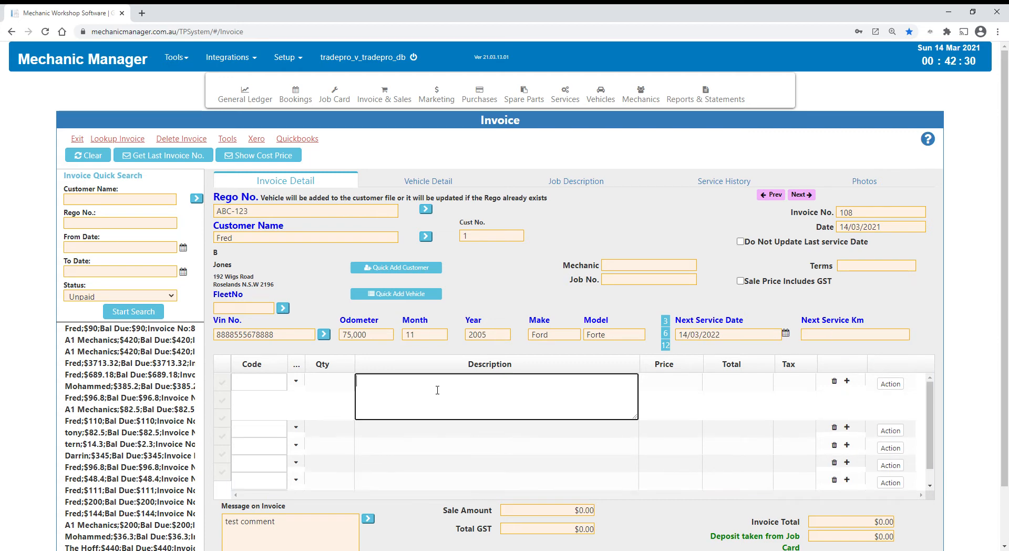
type("labour")
left_click(349, 389)
type("2")
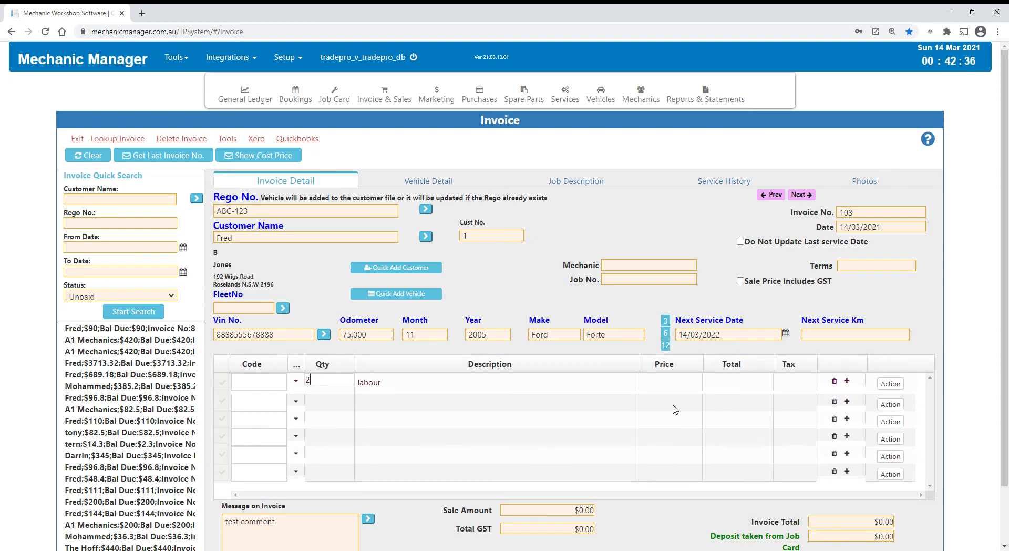
left_click(671, 383)
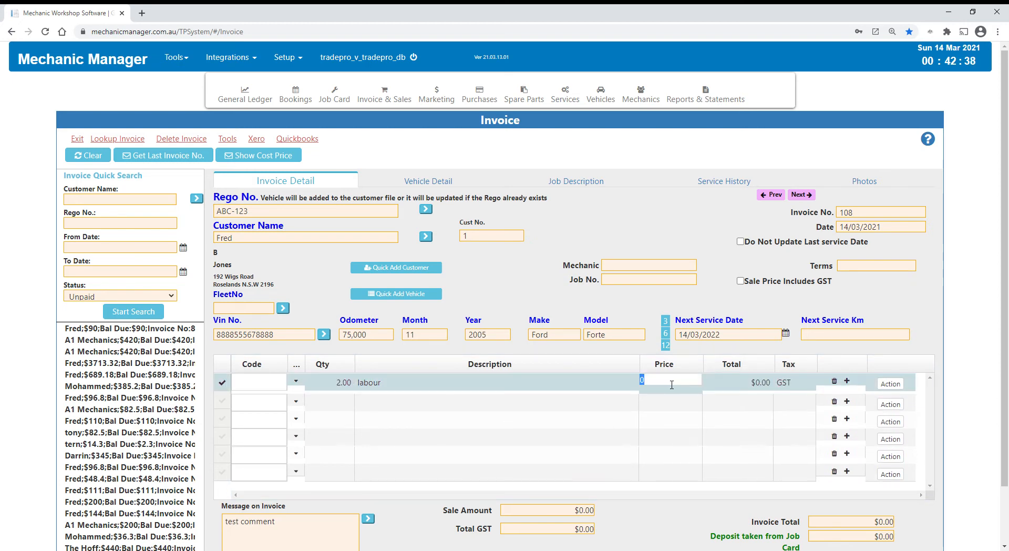
type("100")
key("Return")
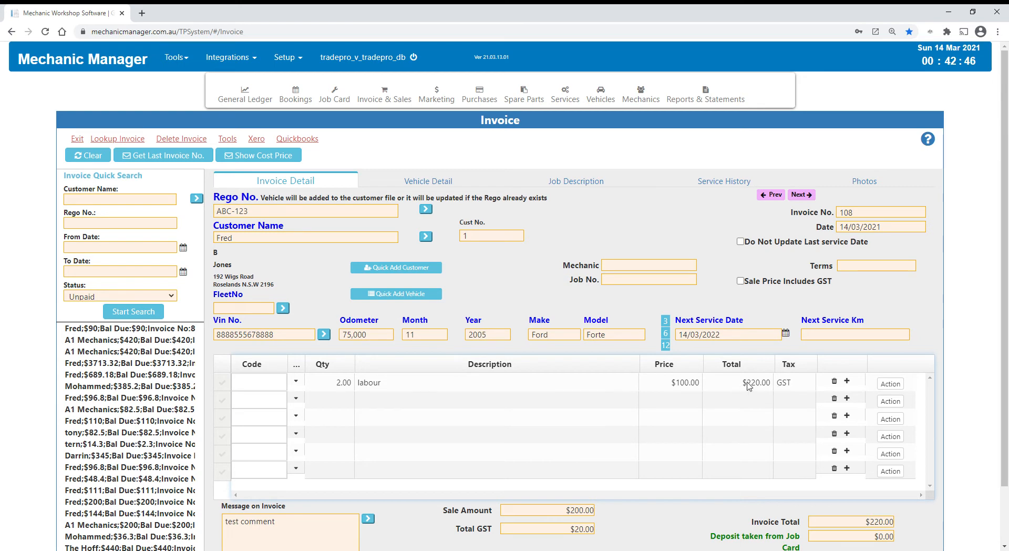
left_click(742, 283)
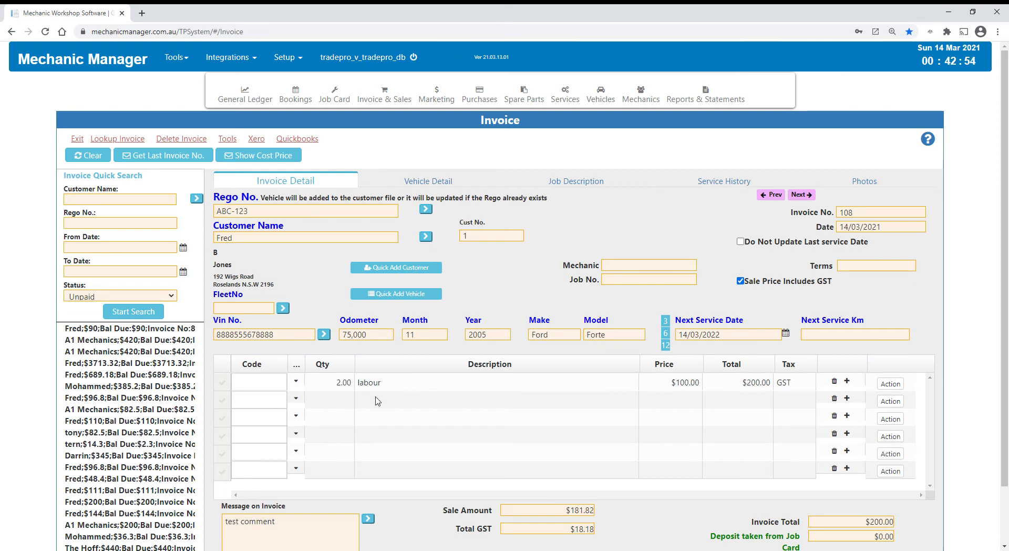
Look up product codes containing "a" on the second line and add the Repco A360 panel air filter
left_click(257, 407)
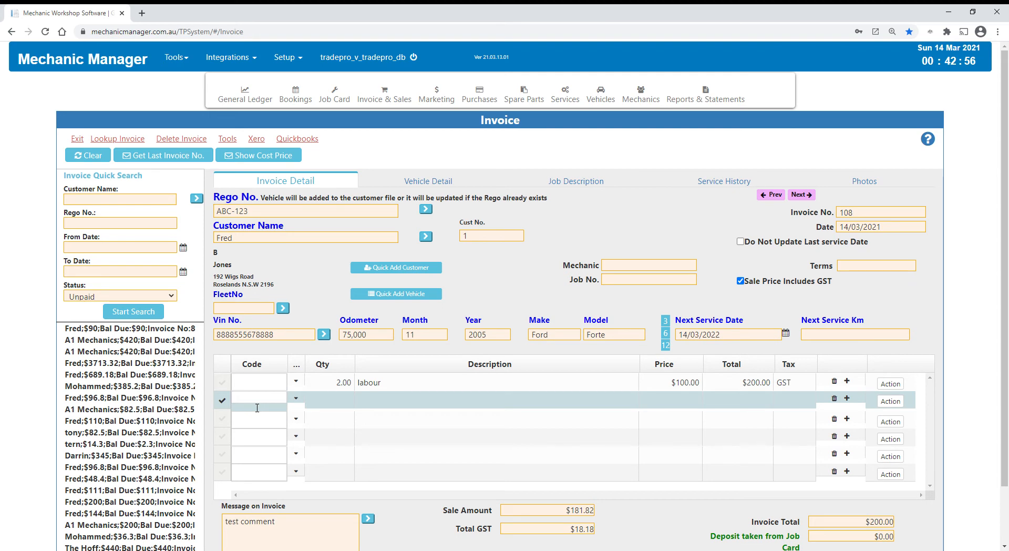
type("a")
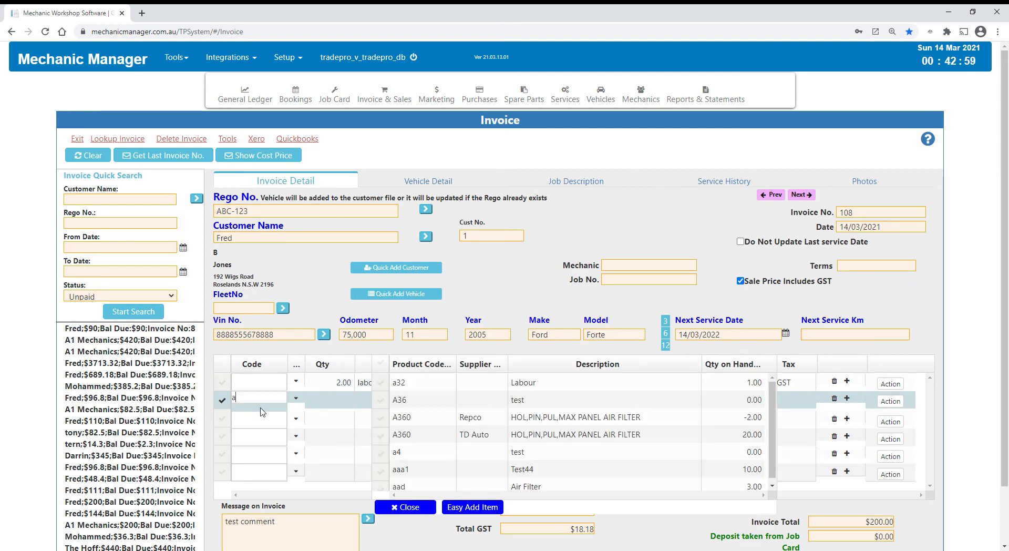
left_click(409, 423)
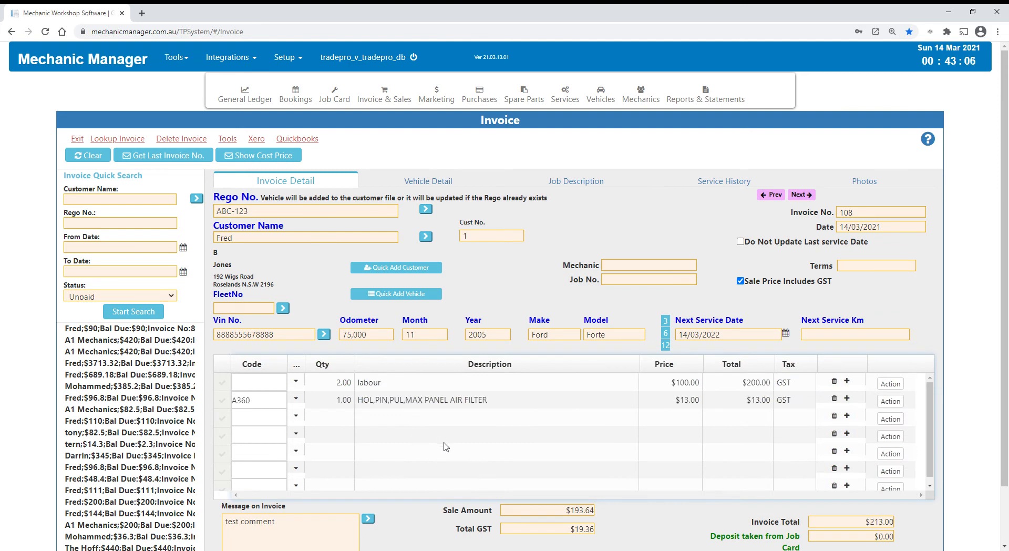
Search for product code xxx on the third invoice line and dismiss the product list
left_click(254, 422)
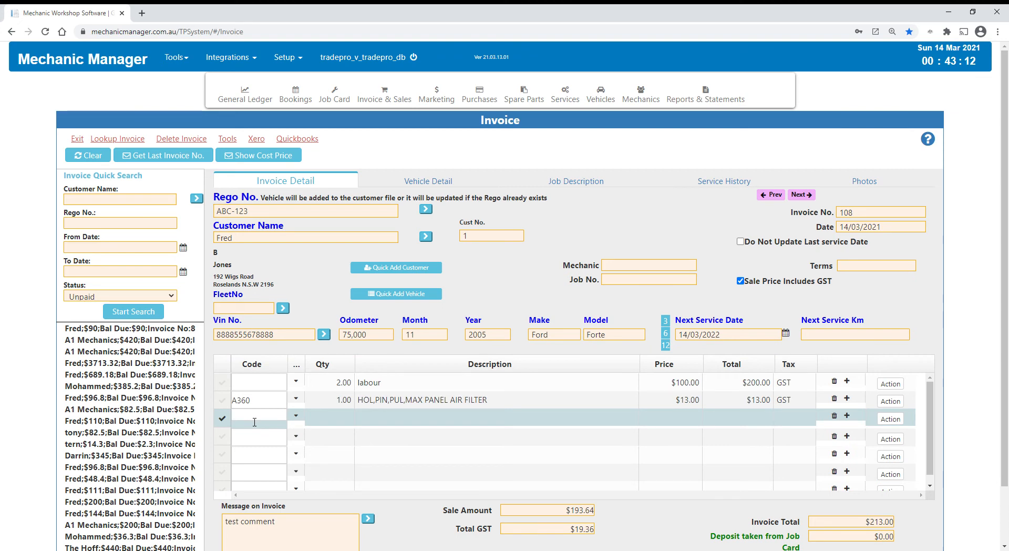
type("xxx")
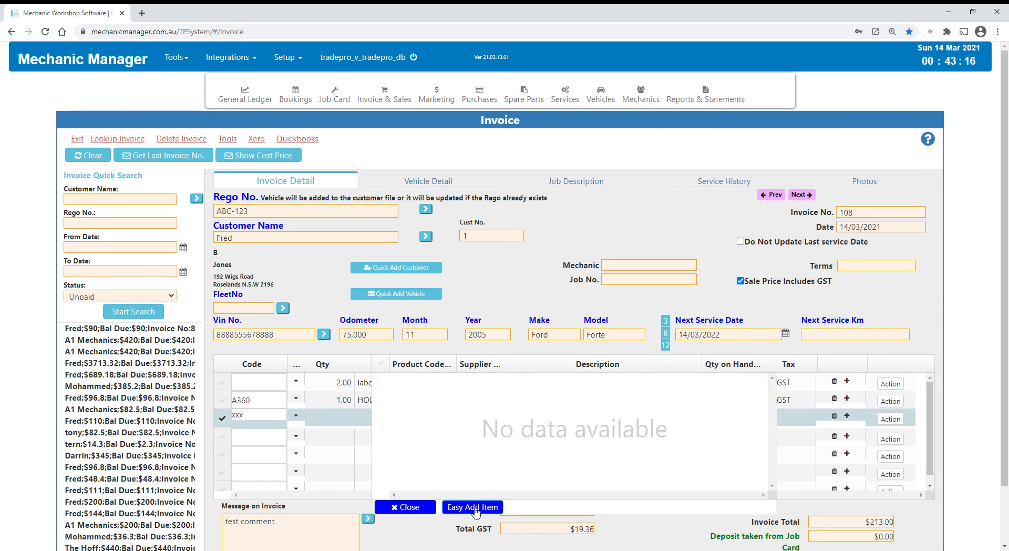
left_click(420, 508)
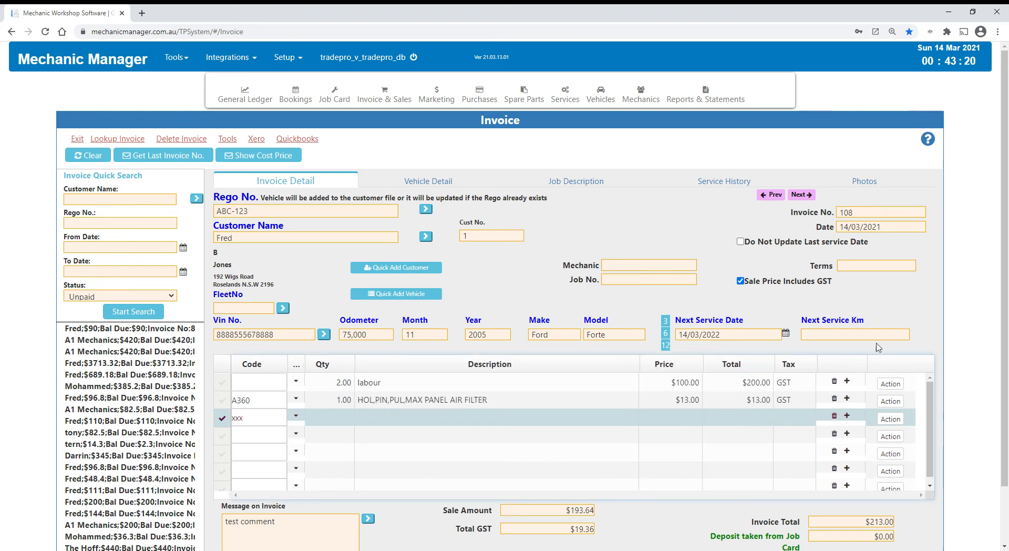
Review the invoice's totals and save options, and recall the first two unpaid invoices in the quick-search list: the $90 one and A1 Mechanics' $420 one
scroll(887, 299, "down", 1)
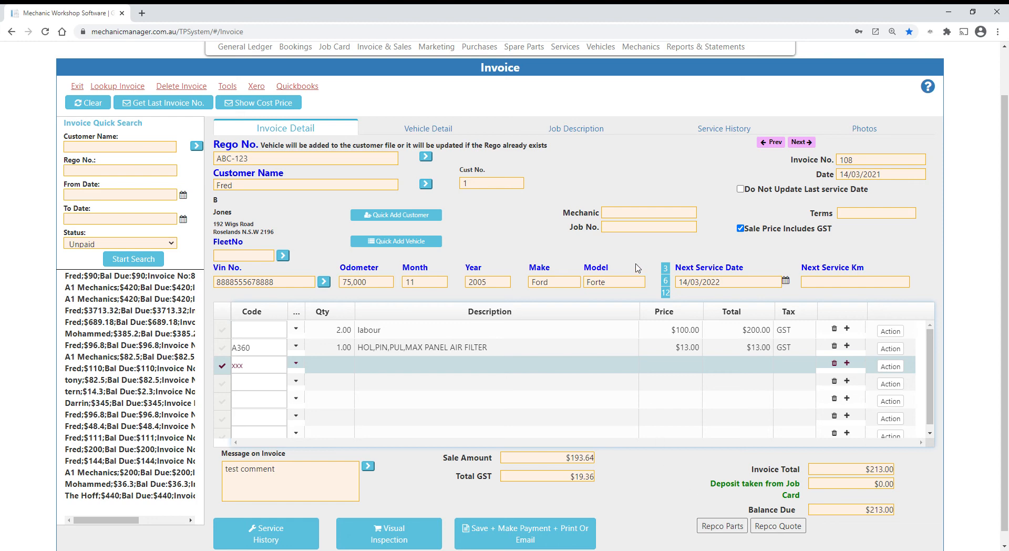
scroll(604, 174, "up", 1)
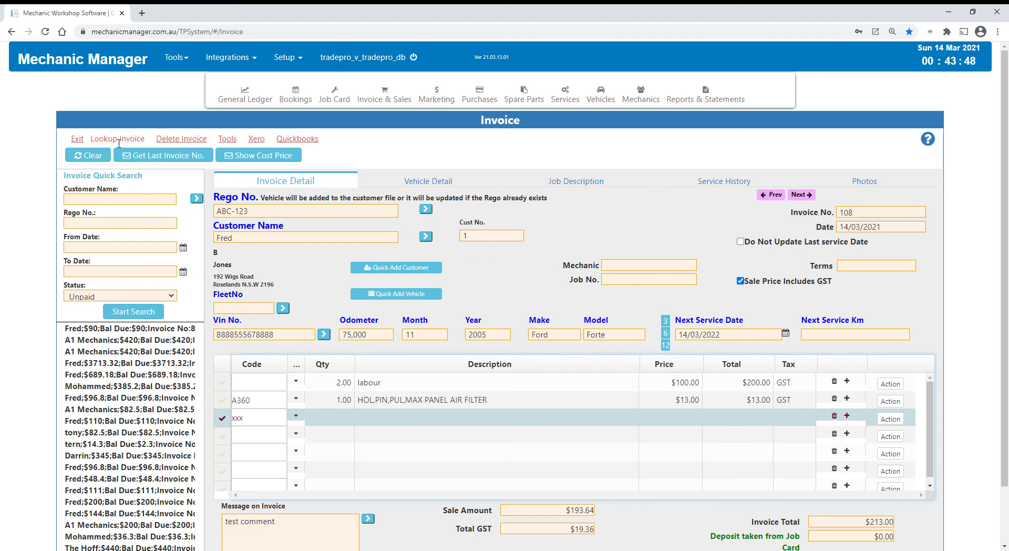
left_click(122, 333)
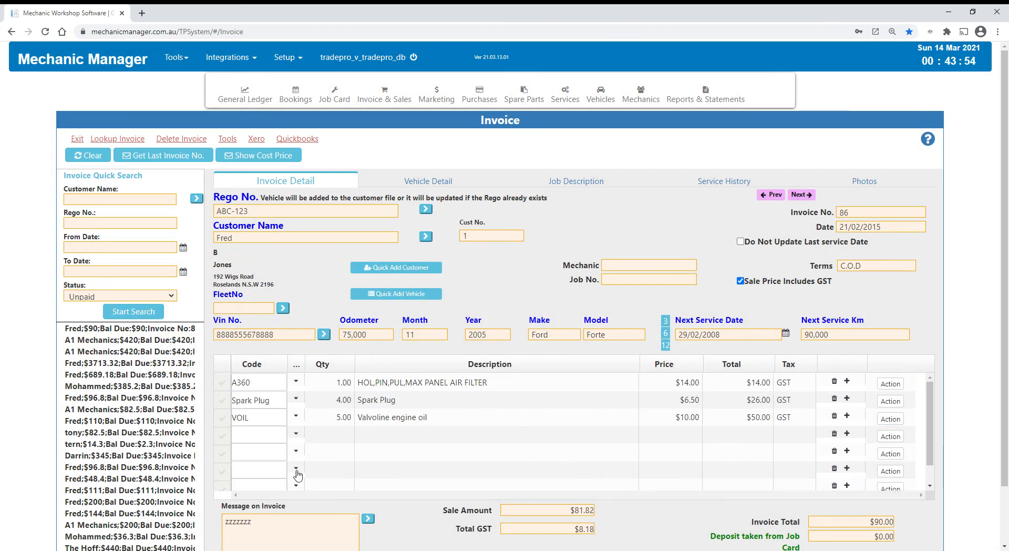
left_click(108, 341)
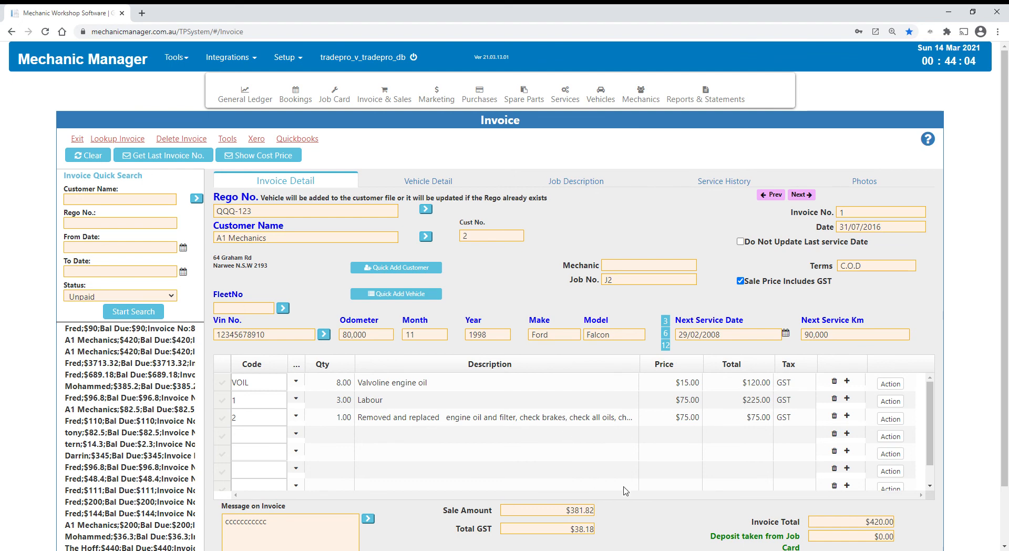
scroll(541, 283, "down", 1)
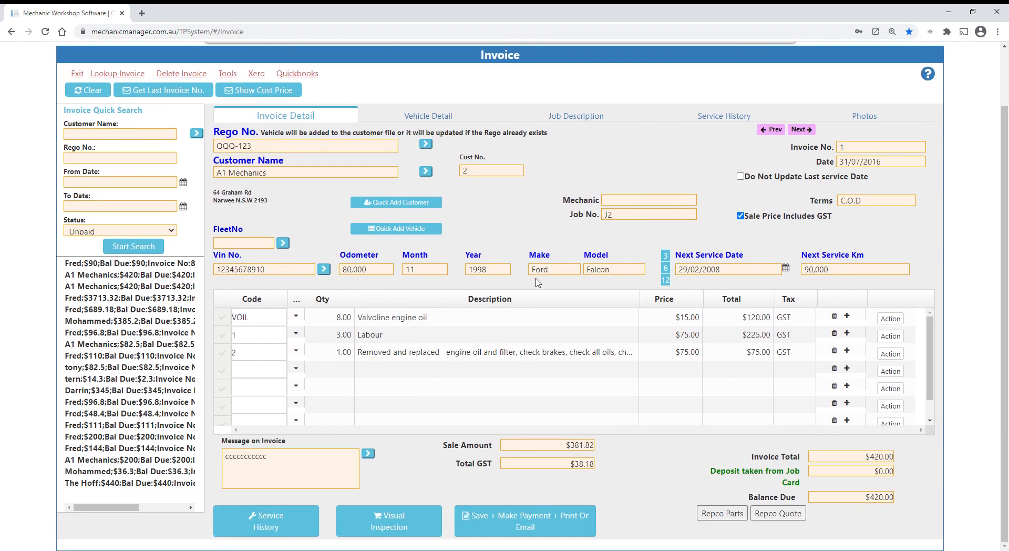
scroll(538, 283, "up", 2)
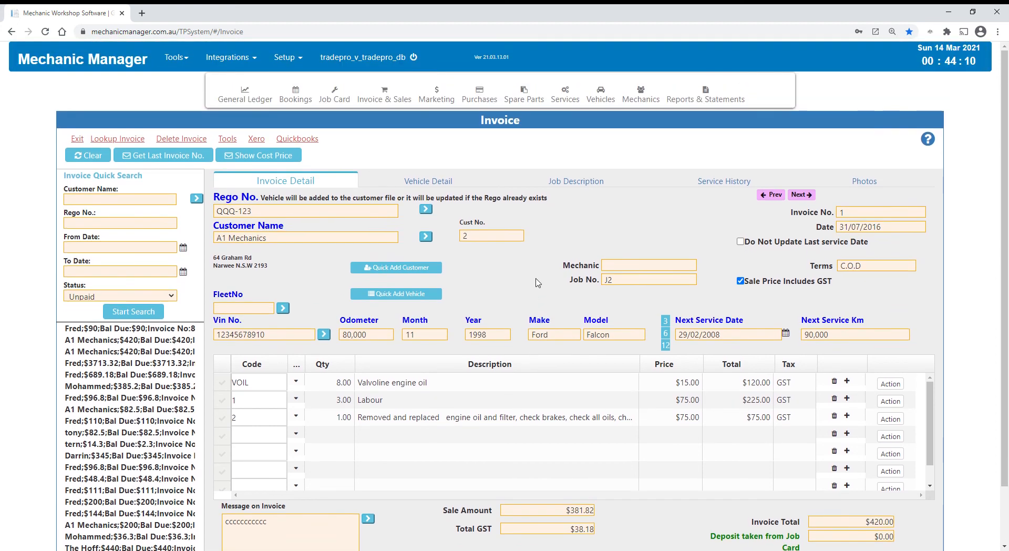